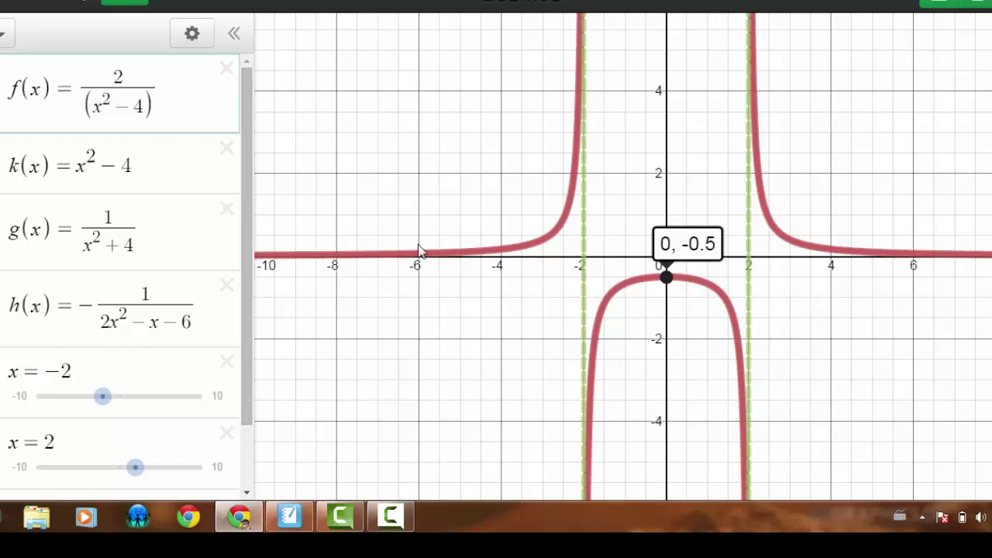
Step: Trace f's outer branches far left and right, reading values near x = -4.83
mouse_move(418, 260)
mouse_down()
mouse_move(354, 272)
mouse_move(263, 266)
mouse_up()
drag(845, 258, 991, 254)
mouse_move(468, 258)
mouse_down()
mouse_move(399, 272)
mouse_move(355, 271)
mouse_move(465, 262)
mouse_move(312, 271)
mouse_up()
Step: Follow each branch of f toward the vertical asymptotes at x = -2 and x = 2
mouse_move(548, 242)
mouse_down()
mouse_move(566, 208)
mouse_move(575, 152)
mouse_move(576, 37)
mouse_up()
mouse_move(611, 297)
mouse_down()
mouse_move(591, 396)
mouse_move(597, 482)
mouse_up()
drag(727, 304, 748, 461)
mouse_move(826, 258)
mouse_down()
mouse_move(780, 232)
mouse_move(760, 180)
mouse_move(754, 95)
mouse_up()
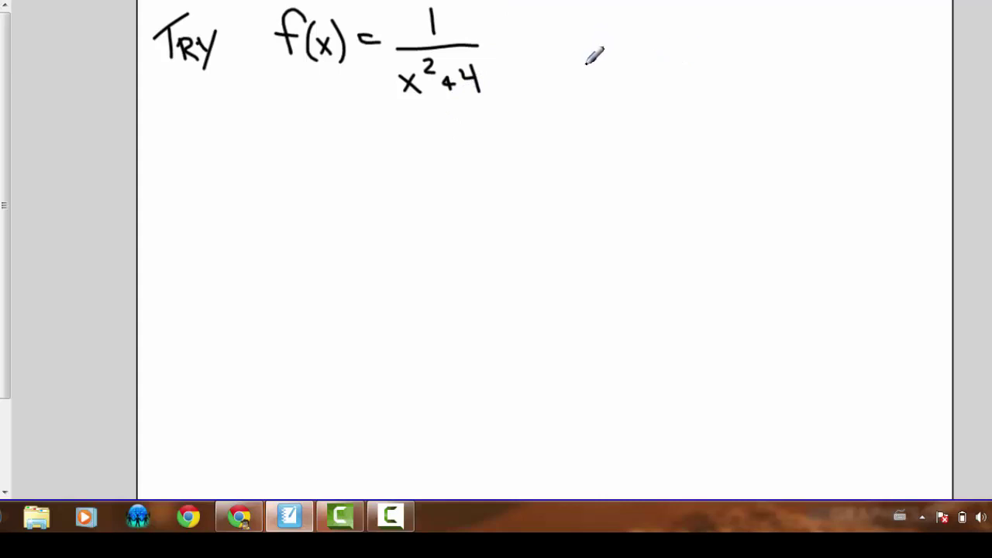
Step: Write the heading 'Key Behaviours?' at the top of the page
mouse_move(588, 30)
mouse_down()
mouse_move(589, 44)
mouse_move(594, 34)
mouse_move(611, 45)
mouse_move(628, 35)
mouse_move(639, 53)
mouse_up()
mouse_move(669, 24)
mouse_down()
mouse_move(673, 53)
mouse_move(695, 51)
mouse_move(700, 35)
mouse_move(714, 35)
mouse_move(716, 52)
mouse_move(739, 44)
mouse_up()
mouse_move(742, 34)
mouse_down()
mouse_move(772, 36)
mouse_move(780, 56)
mouse_move(810, 43)
mouse_move(828, 59)
mouse_up()
drag(846, 23, 852, 50)
click(853, 56)
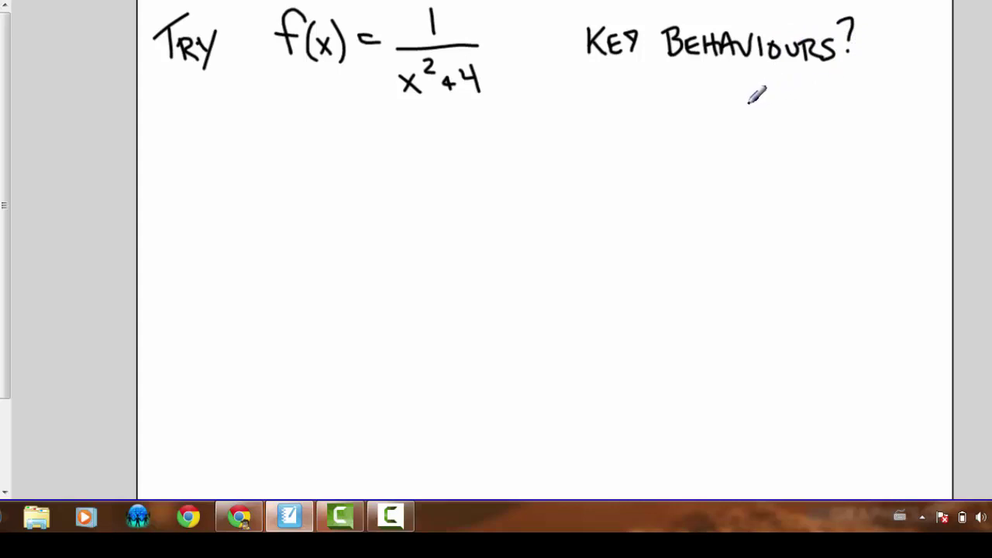
Step: Add a 'Factor' bullet with an arrow noting 'can't factor'
click(160, 149)
mouse_move(178, 155)
mouse_down()
mouse_move(186, 141)
mouse_move(237, 156)
mouse_move(263, 131)
mouse_move(254, 156)
mouse_move(272, 148)
mouse_move(299, 161)
mouse_up()
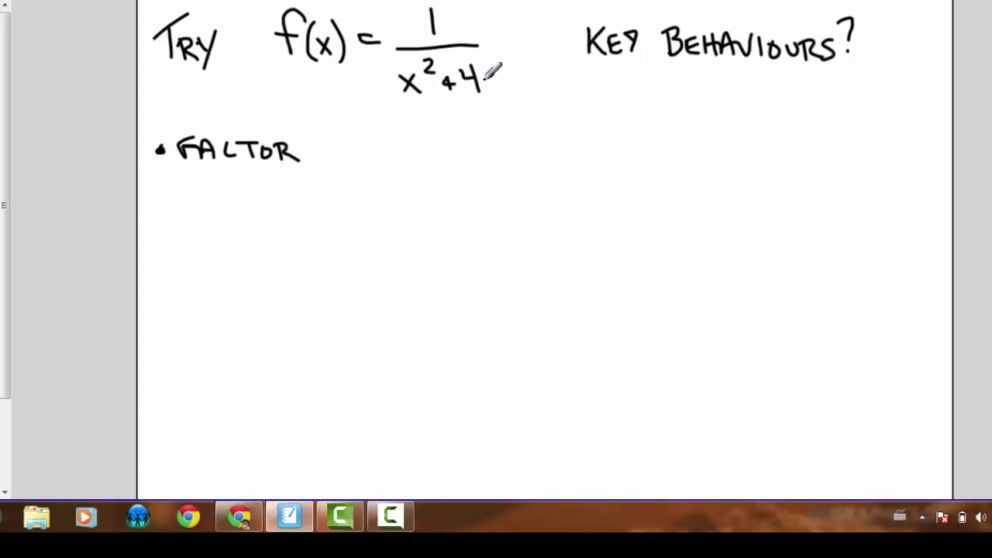
mouse_move(218, 169)
mouse_down()
mouse_move(249, 198)
mouse_move(320, 191)
mouse_move(323, 172)
mouse_move(353, 177)
mouse_move(347, 200)
mouse_up()
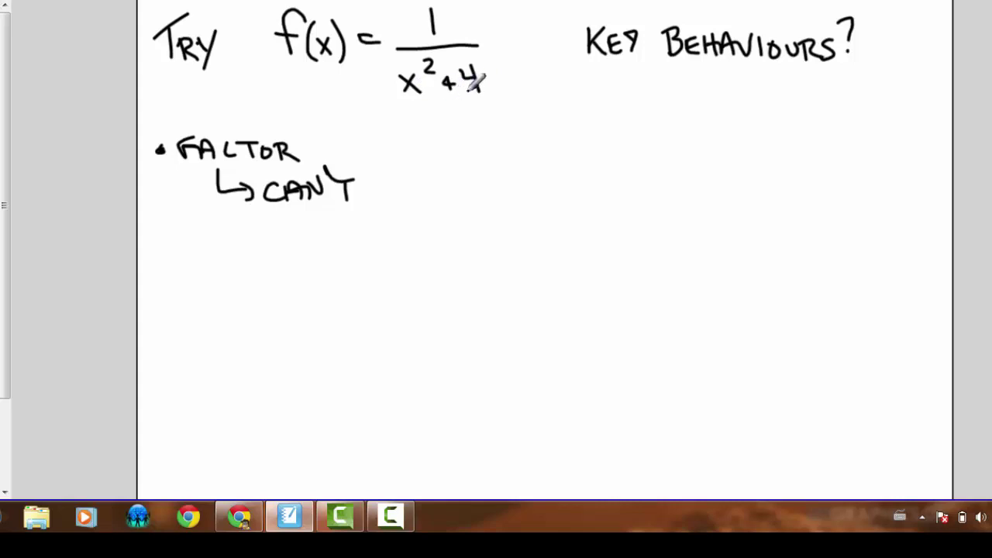
mouse_move(388, 180)
mouse_down()
mouse_move(414, 197)
mouse_move(463, 182)
mouse_move(485, 187)
mouse_move(512, 200)
mouse_up()
drag(403, 222, 501, 219)
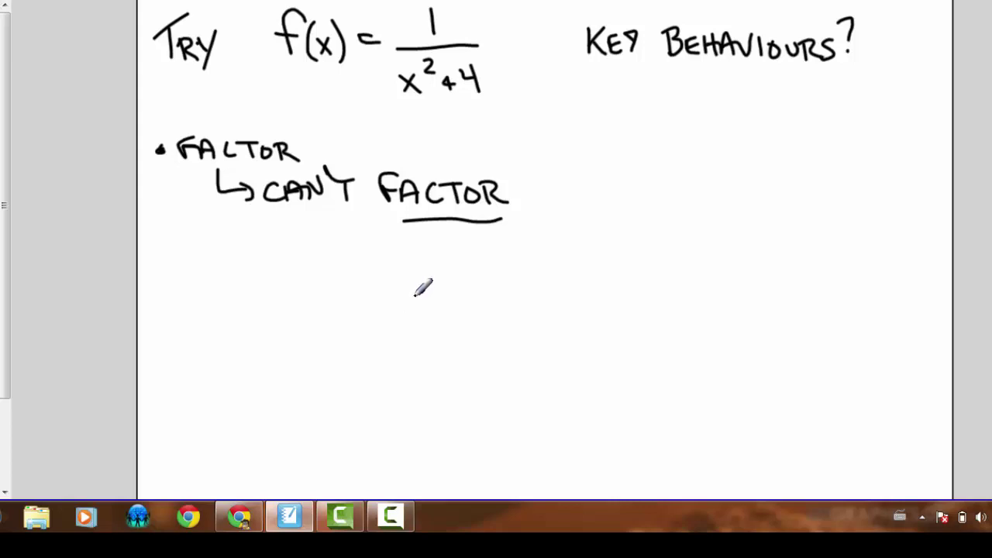
Step: Conclude '∴ No V.A.' beside the factor note
click(602, 167)
click(614, 147)
click(622, 170)
mouse_move(656, 152)
mouse_down()
mouse_move(687, 172)
mouse_move(691, 159)
mouse_move(739, 145)
mouse_move(765, 164)
mouse_move(776, 137)
mouse_move(793, 155)
mouse_up()
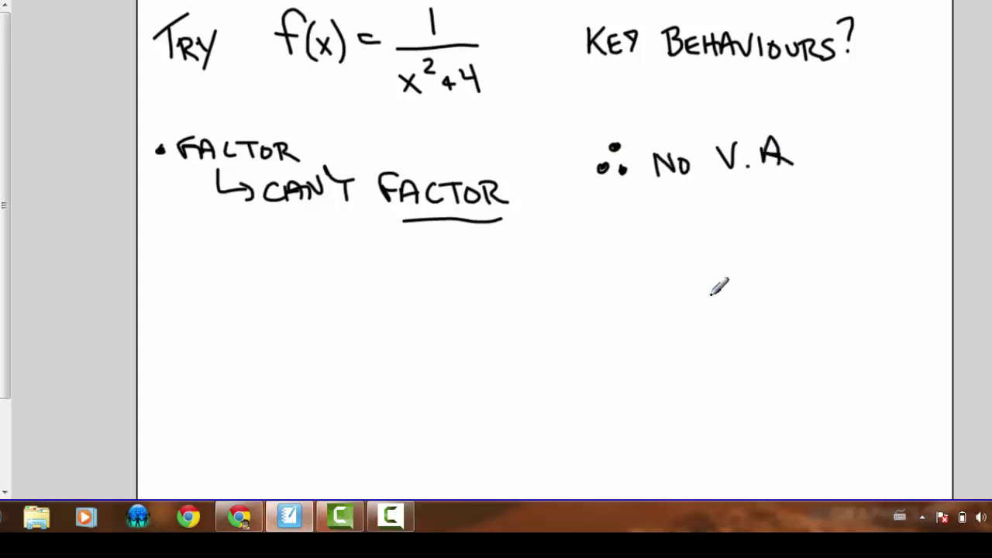
click(792, 162)
Step: Write the domain D = {x∈ℝ} and begin a new 'Find' bullet
mouse_move(621, 199)
mouse_down()
mouse_move(628, 235)
mouse_move(676, 216)
mouse_move(680, 225)
mouse_move(702, 218)
mouse_move(700, 244)
mouse_move(732, 240)
mouse_up()
drag(733, 218, 714, 241)
mouse_move(759, 212)
mouse_down()
mouse_move(759, 238)
mouse_move(757, 225)
mouse_move(768, 238)
mouse_up()
mouse_move(772, 193)
mouse_down()
mouse_move(772, 231)
mouse_move(771, 207)
mouse_move(787, 235)
mouse_move(792, 197)
mouse_move(806, 199)
mouse_move(799, 247)
mouse_up()
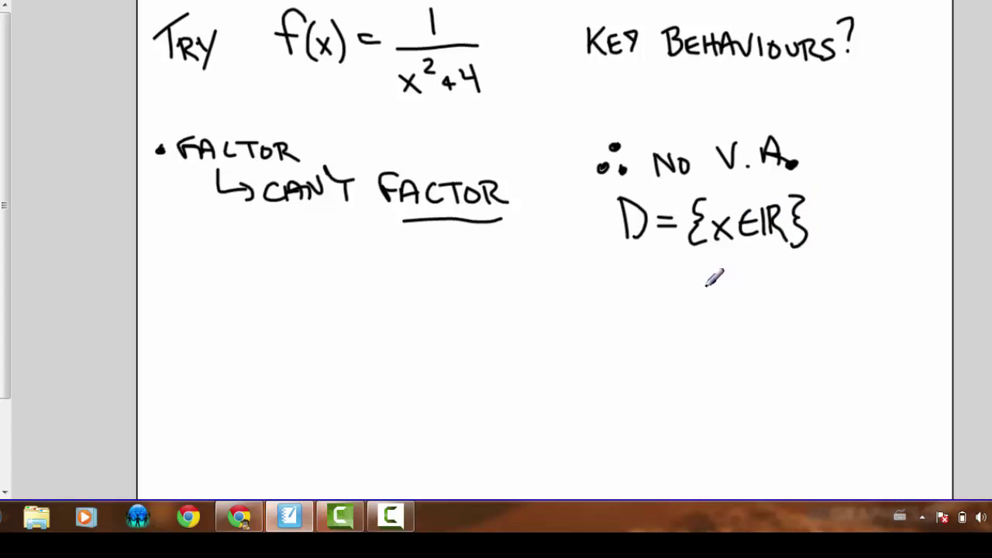
click(159, 286)
mouse_move(185, 268)
mouse_down()
mouse_move(183, 292)
mouse_move(203, 264)
mouse_move(209, 289)
mouse_move(234, 268)
mouse_move(240, 290)
mouse_up()
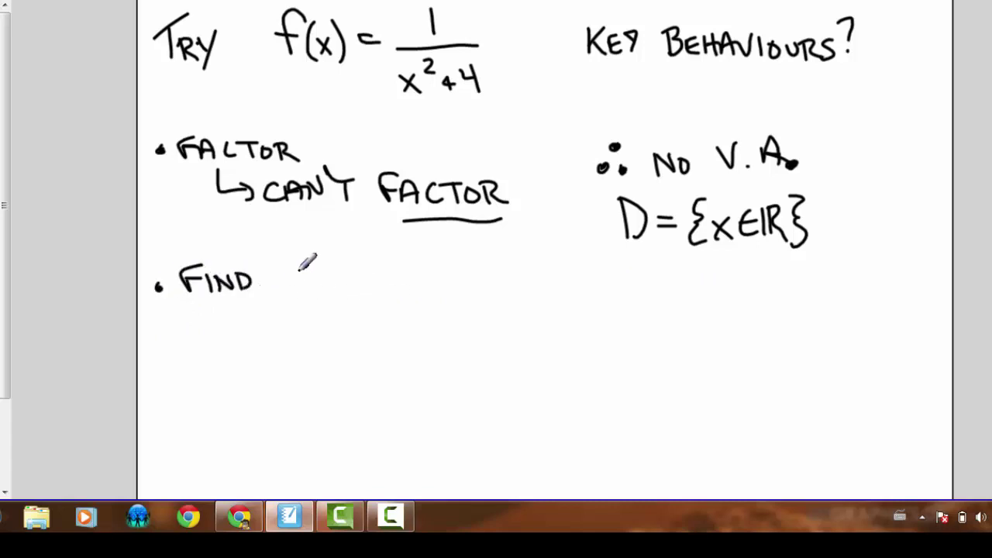
Step: Complete 'Find x/y intercepts' and solve 0 = 1/(x²+4) down to 0 = 1
mouse_move(292, 272)
mouse_down()
mouse_move(308, 286)
mouse_move(291, 288)
mouse_up()
mouse_move(353, 254)
mouse_down()
mouse_move(325, 286)
mouse_move(367, 265)
mouse_move(402, 279)
mouse_up()
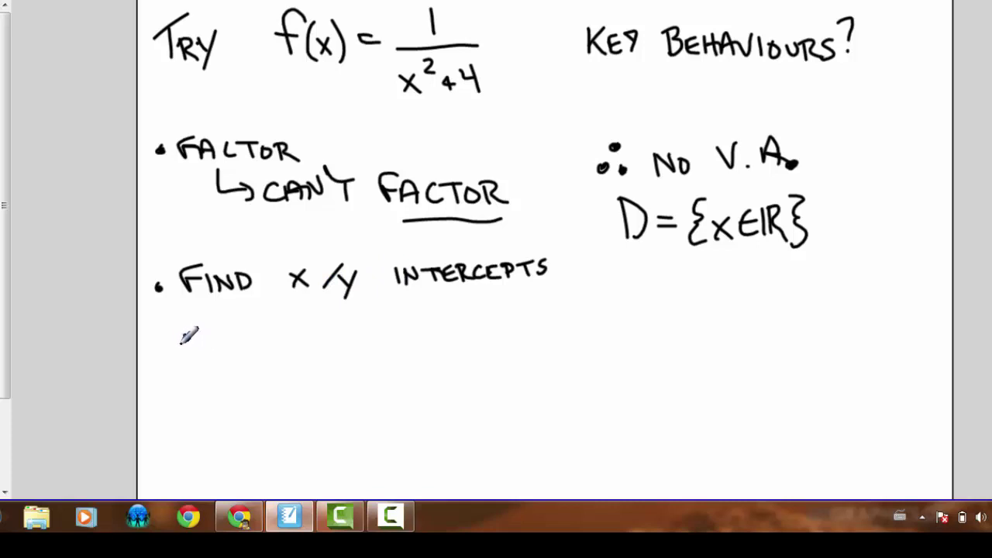
mouse_move(196, 332)
mouse_down()
mouse_move(266, 347)
mouse_move(249, 356)
mouse_move(303, 353)
mouse_up()
mouse_move(251, 375)
mouse_down()
mouse_move(264, 388)
mouse_move(253, 392)
mouse_up()
mouse_move(269, 358)
mouse_down()
mouse_move(289, 385)
mouse_move(315, 372)
mouse_move(316, 361)
mouse_move(315, 388)
mouse_up()
mouse_move(200, 414)
mouse_down()
mouse_move(270, 440)
mouse_move(361, 426)
mouse_move(358, 411)
mouse_move(367, 411)
mouse_move(405, 423)
mouse_move(419, 423)
mouse_move(420, 409)
mouse_move(447, 429)
mouse_move(427, 415)
mouse_move(446, 412)
mouse_move(447, 423)
mouse_move(449, 412)
mouse_move(453, 422)
mouse_move(453, 410)
mouse_move(479, 425)
mouse_up()
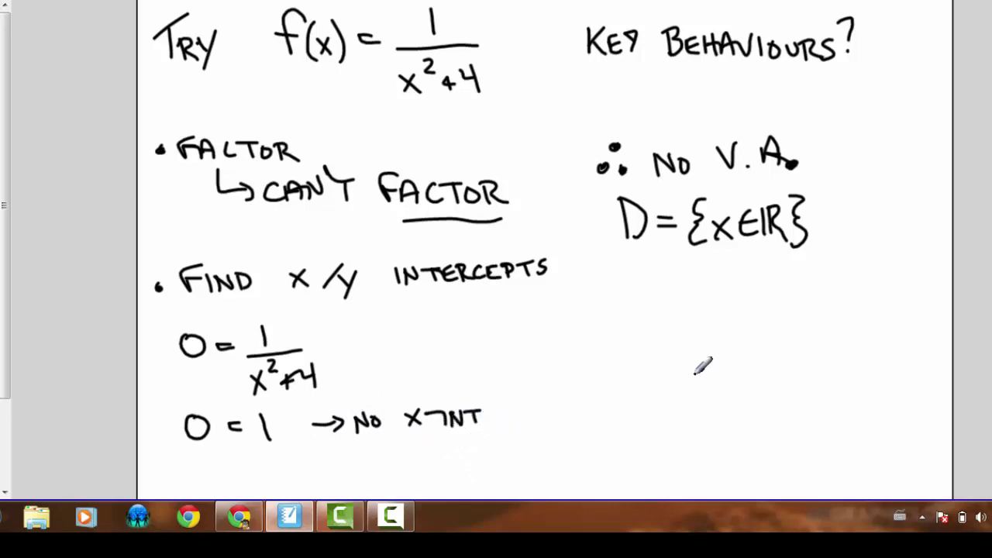
Step: Compute f(0) = 1/(0²+4) = 1/4, erasing a misplaced 0
drag(576, 309, 583, 306)
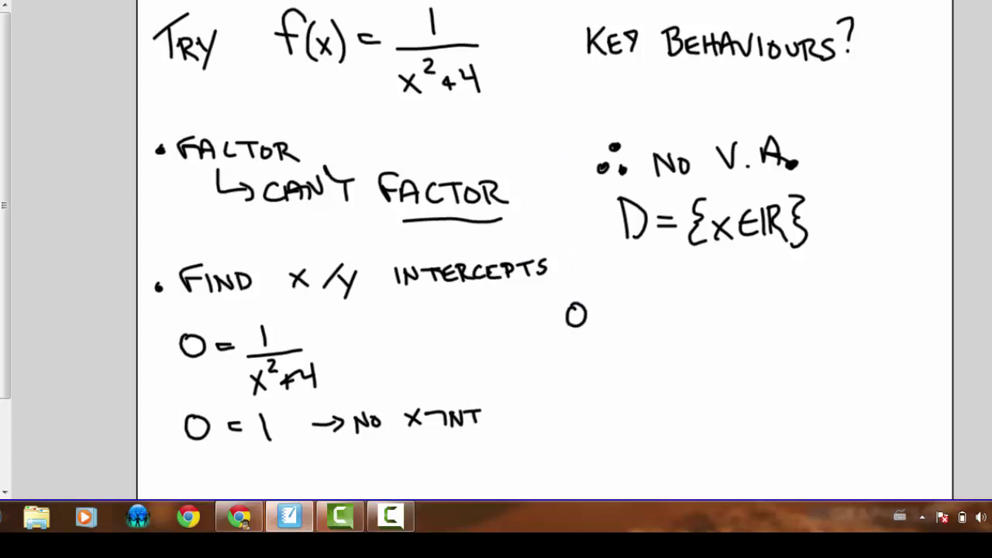
mouse_move(572, 312)
mouse_down()
mouse_move(559, 339)
mouse_move(563, 298)
mouse_move(549, 318)
mouse_move(575, 321)
mouse_move(574, 305)
mouse_move(582, 329)
mouse_move(598, 308)
mouse_move(604, 329)
mouse_move(628, 311)
mouse_up()
drag(614, 319, 628, 318)
mouse_move(685, 281)
mouse_down()
mouse_move(679, 305)
mouse_move(736, 308)
mouse_up()
mouse_move(676, 331)
mouse_down()
mouse_move(693, 320)
mouse_move(737, 351)
mouse_up()
drag(620, 377, 690, 397)
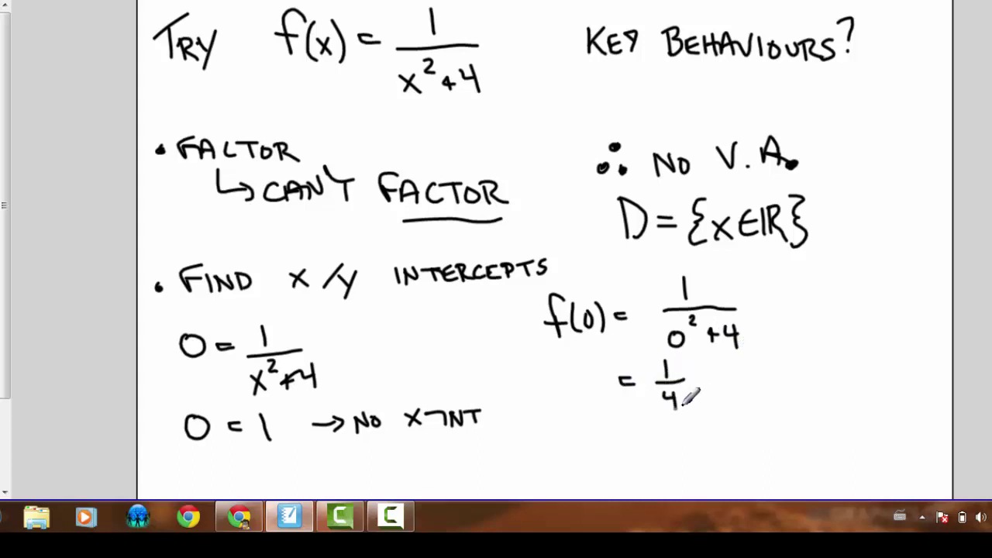
Step: Begin writing 'y-int at (0, …' for the y-intercept point
drag(754, 385, 751, 399)
drag(779, 380, 857, 399)
drag(892, 378, 927, 397)
drag(741, 423, 754, 440)
drag(756, 423, 778, 448)
mouse_move(812, 418)
mouse_down()
mouse_move(867, 416)
mouse_move(859, 431)
mouse_move(873, 410)
mouse_move(884, 432)
mouse_move(840, 444)
mouse_move(830, 435)
mouse_move(859, 429)
mouse_up()
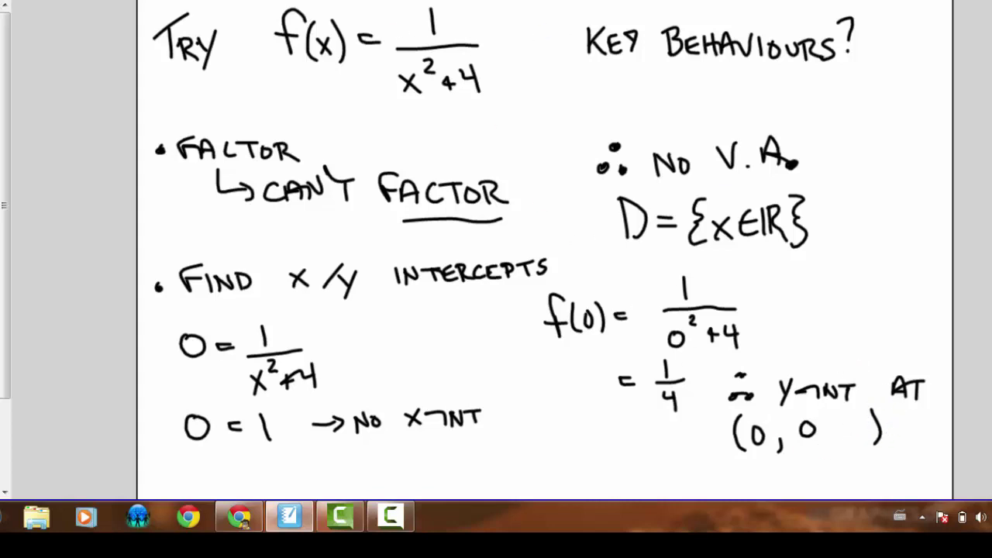
Step: Complete the y-intercept as (0, 0.25) and write 'H.A. at y=0?' below
mouse_move(820, 428)
mouse_down()
mouse_move(846, 417)
mouse_move(838, 433)
mouse_move(853, 439)
mouse_up()
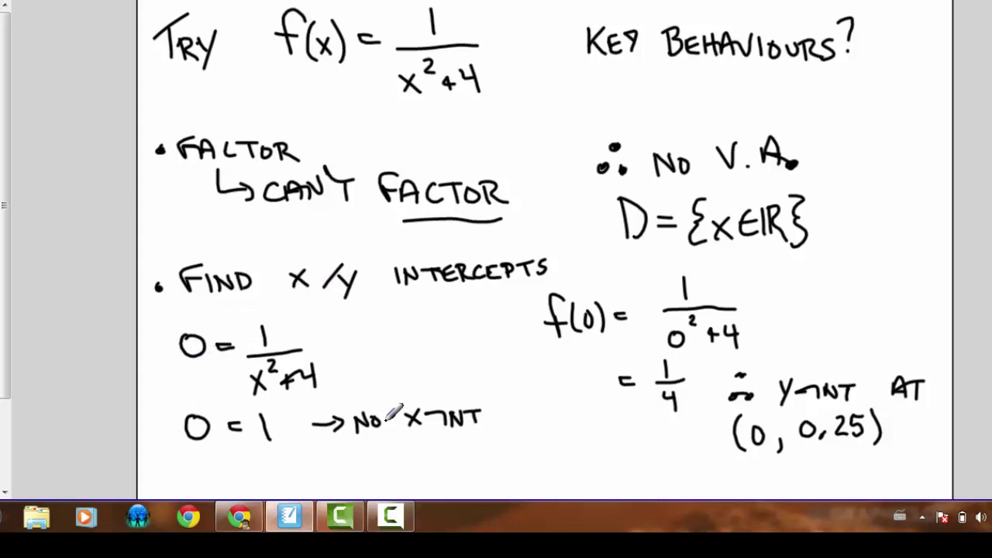
mouse_move(407, 445)
mouse_down()
mouse_move(417, 467)
mouse_move(447, 452)
mouse_move(455, 464)
mouse_move(511, 453)
mouse_move(500, 470)
mouse_move(542, 453)
mouse_up()
click(468, 466)
drag(531, 454, 532, 470)
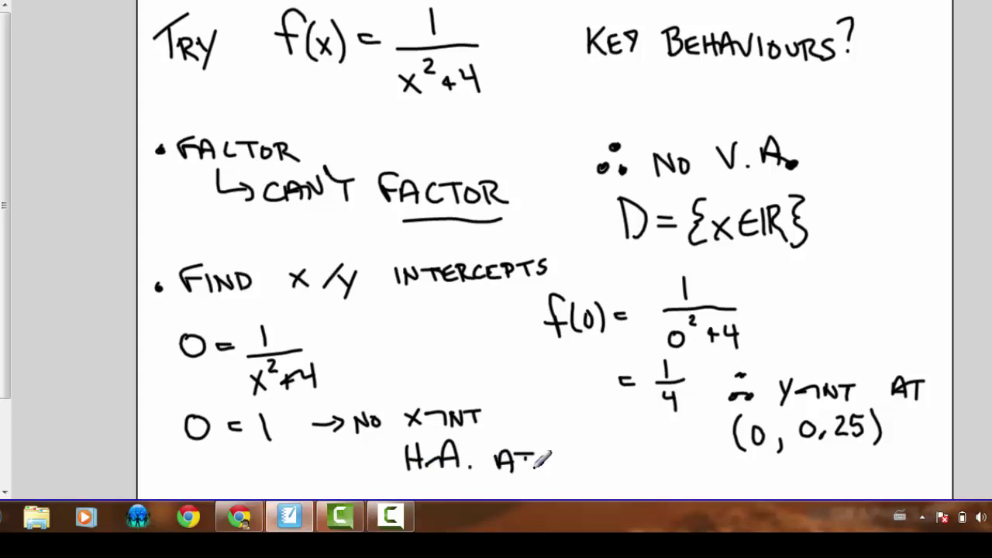
mouse_move(571, 442)
mouse_down()
mouse_move(580, 472)
mouse_move(612, 450)
mouse_move(614, 460)
mouse_up()
mouse_move(618, 445)
mouse_down()
mouse_move(631, 465)
mouse_move(642, 435)
mouse_move(656, 459)
mouse_up()
click(655, 468)
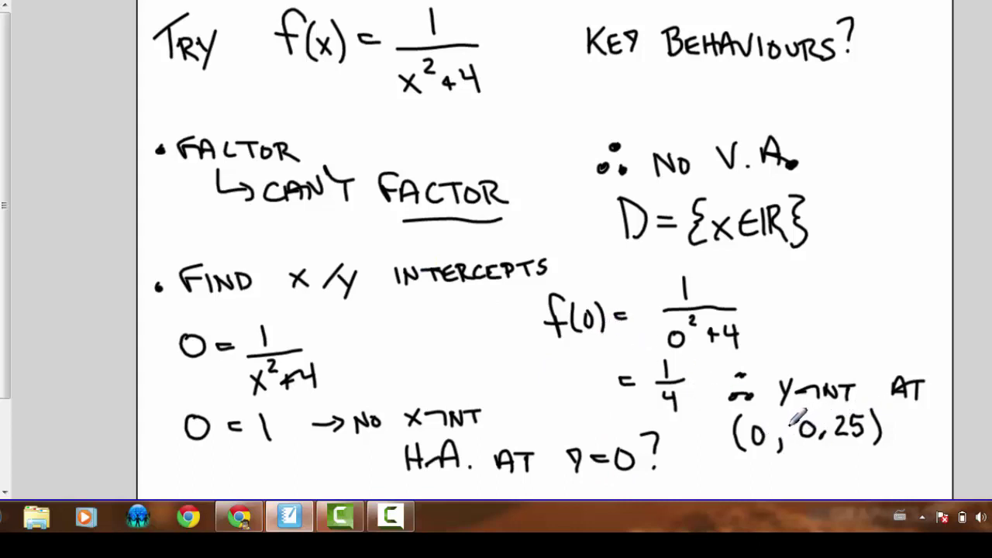
Step: In Desmos, hide f(x) and the x = -2 and x = 2 lines, showing only g(x)
click(239, 520)
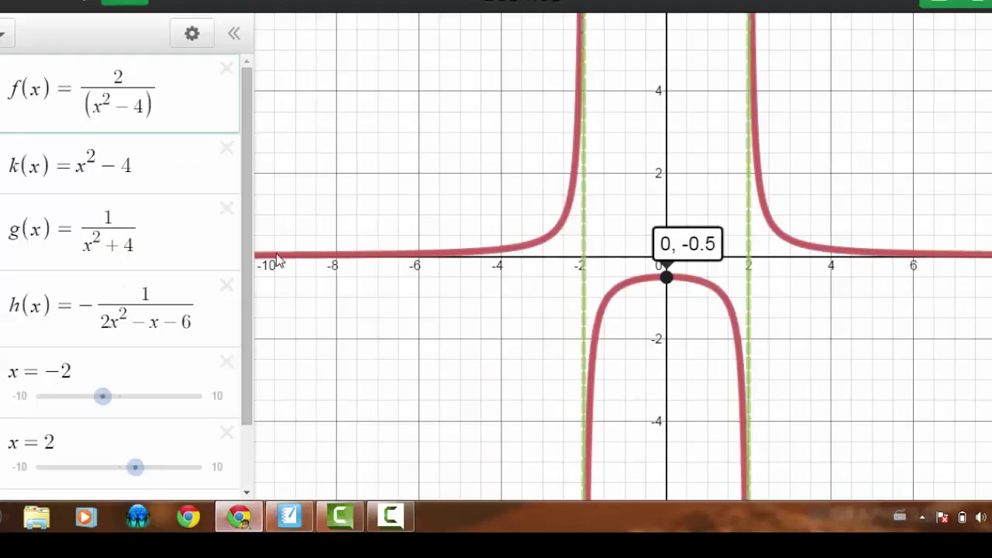
click(7, 89)
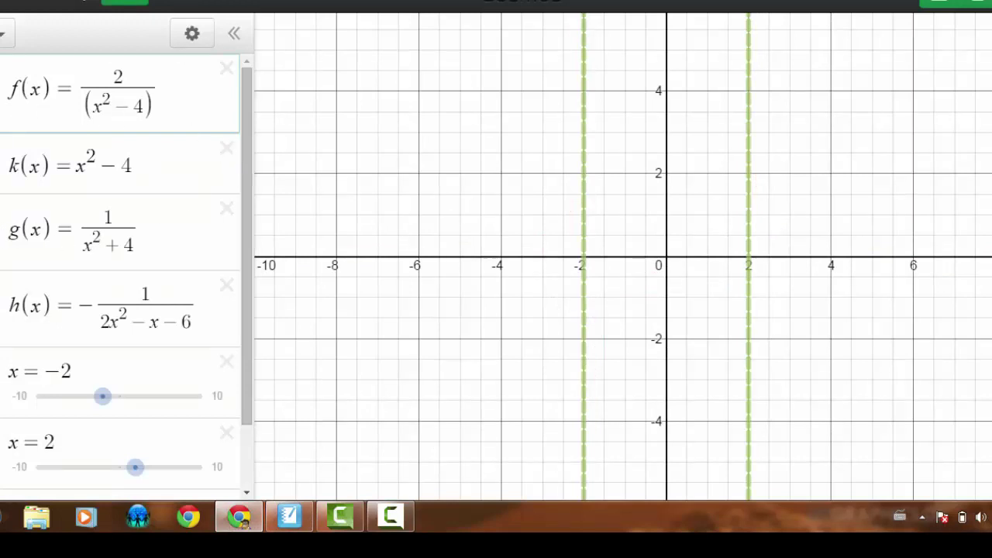
click(2, 229)
click(3, 373)
click(4, 442)
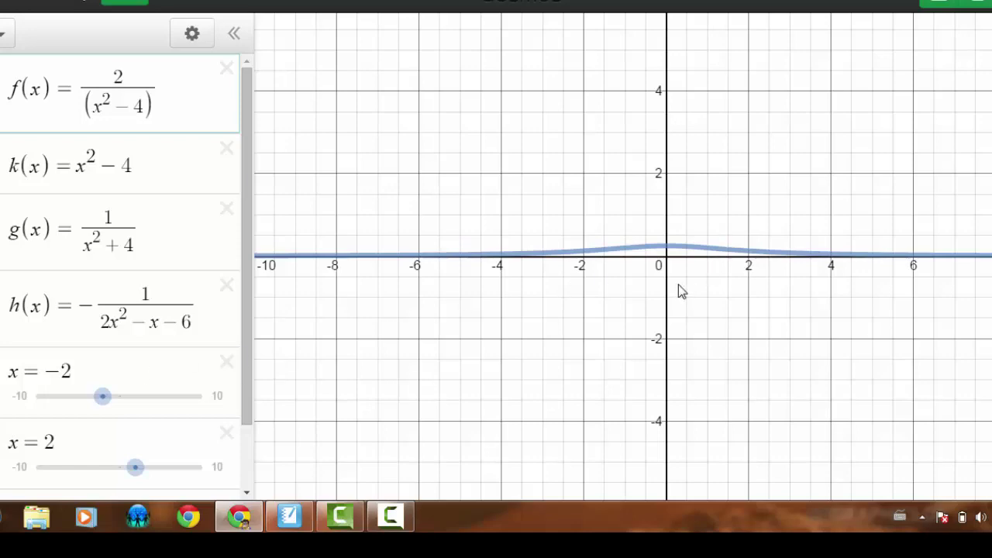
Step: Zoom in and trace g(x), examining its peak at (0, 0.25)
drag(691, 277, 693, 282)
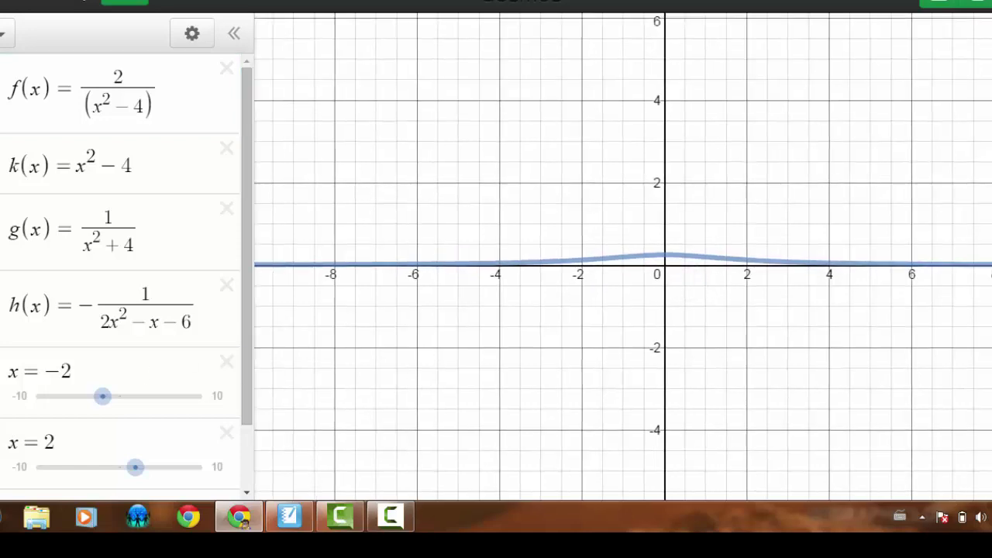
click(989, 71)
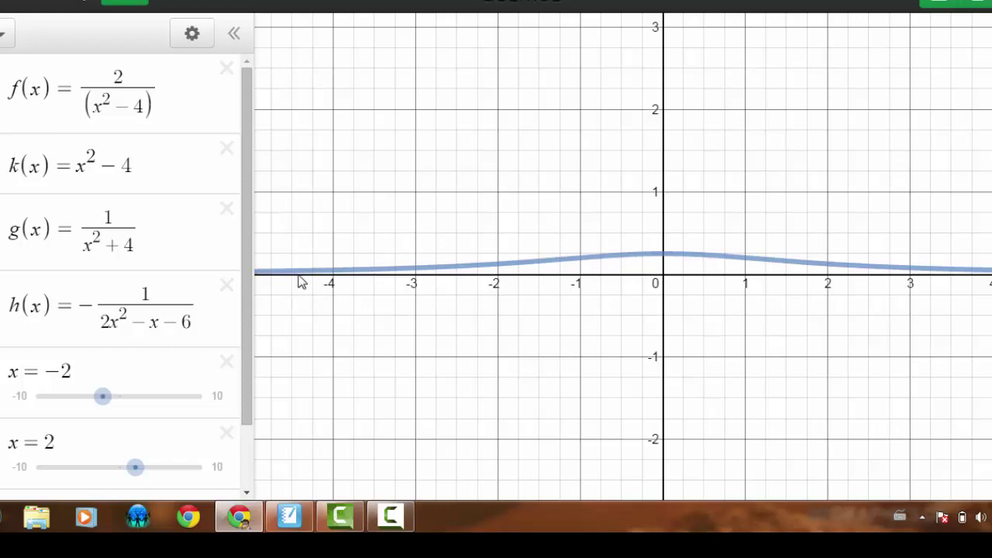
mouse_move(307, 281)
mouse_down()
mouse_move(638, 258)
mouse_move(857, 306)
mouse_move(928, 309)
mouse_move(884, 299)
mouse_up()
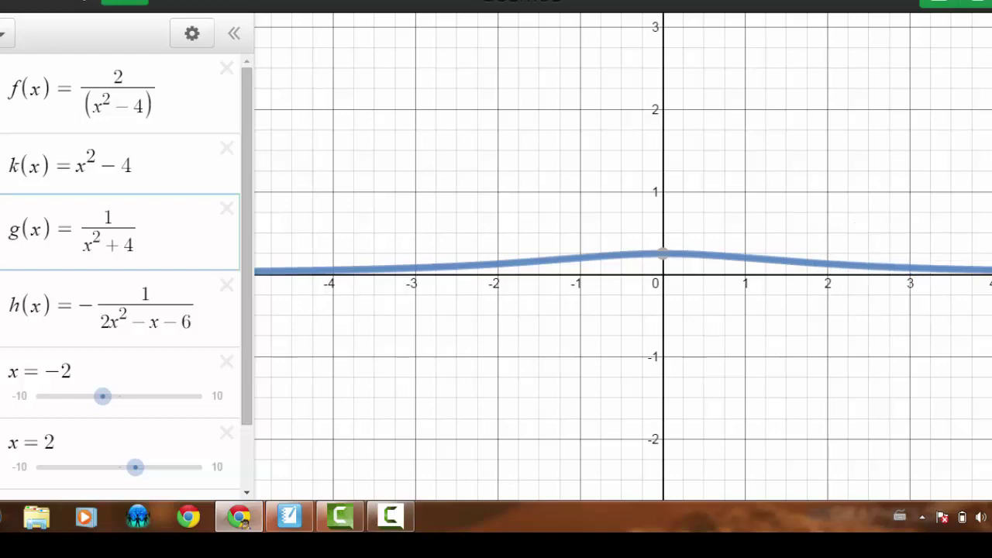
click(991, 72)
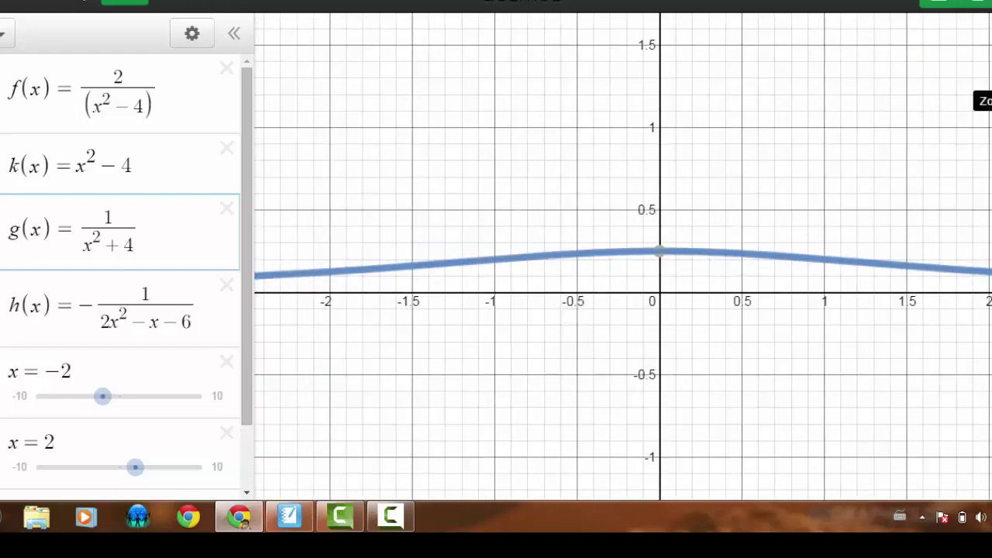
click(989, 101)
click(177, 235)
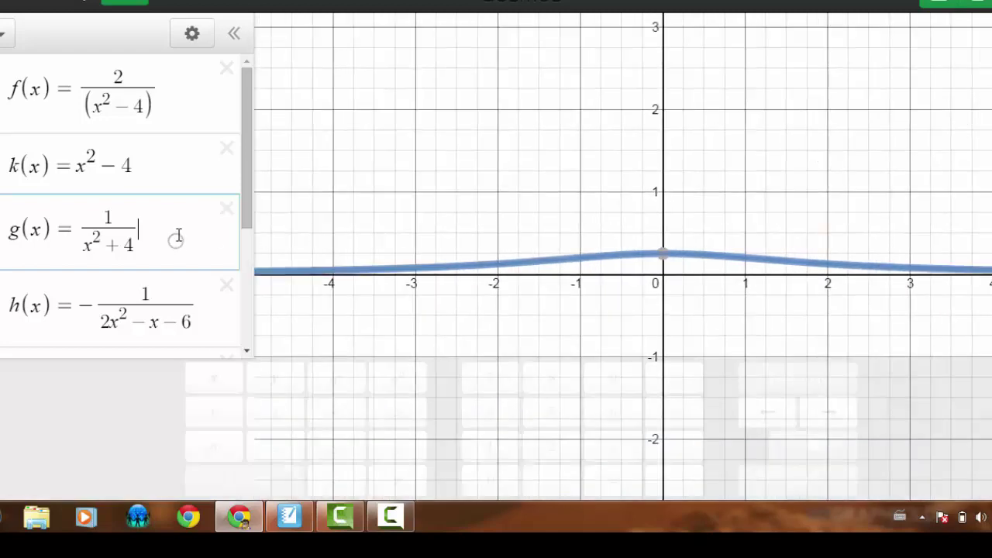
Step: Add j(x)=x^2+4 and trace the parabola after zooming out
key(Return)
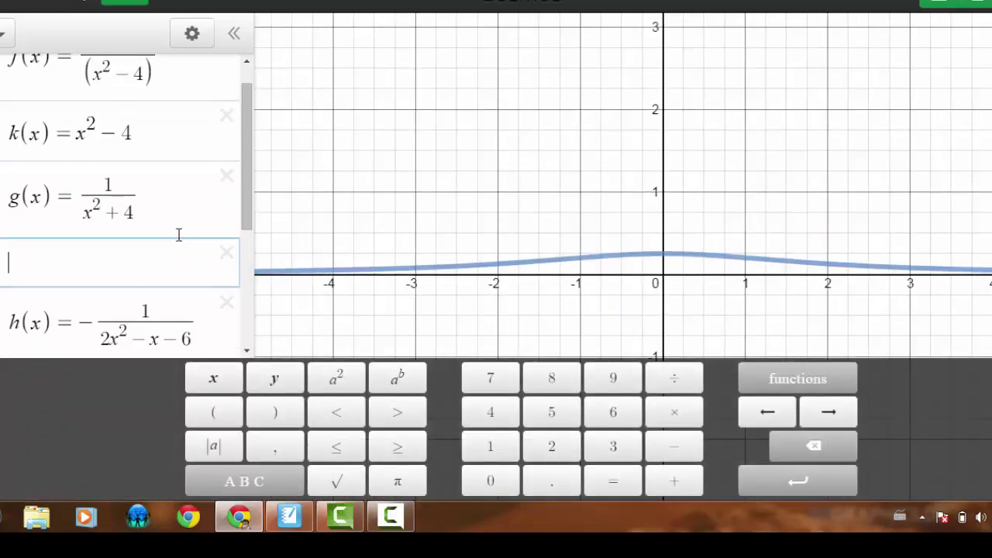
text(j(x)=)
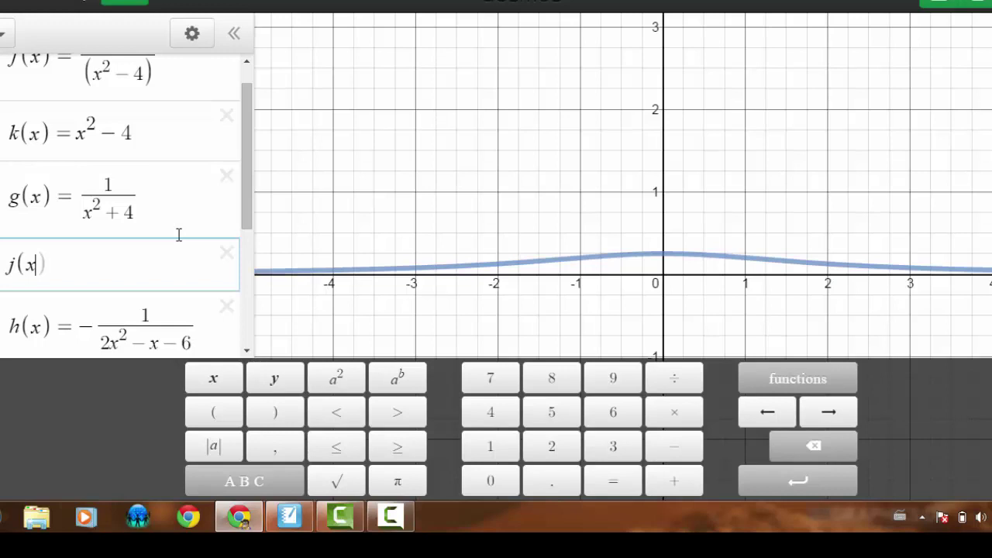
text(x)
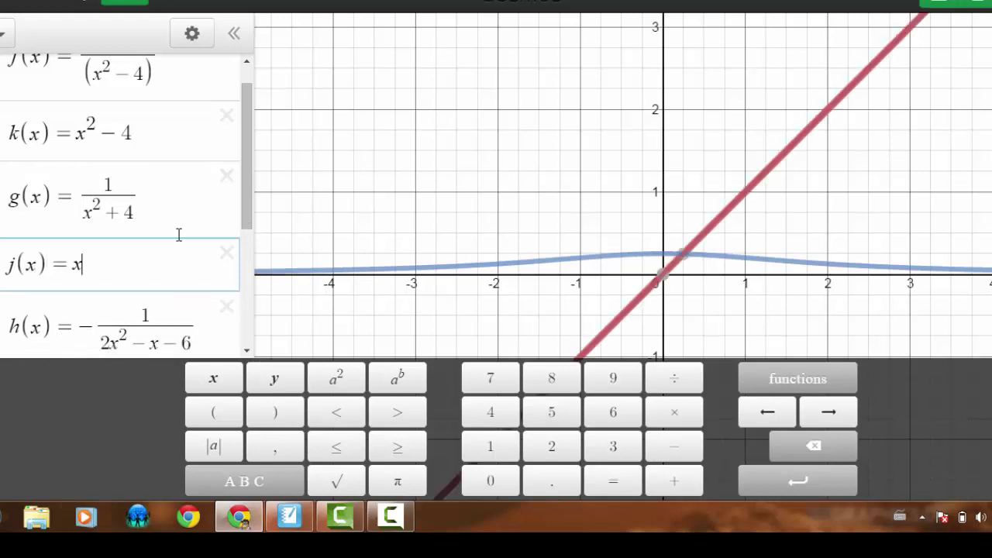
text(^2+)
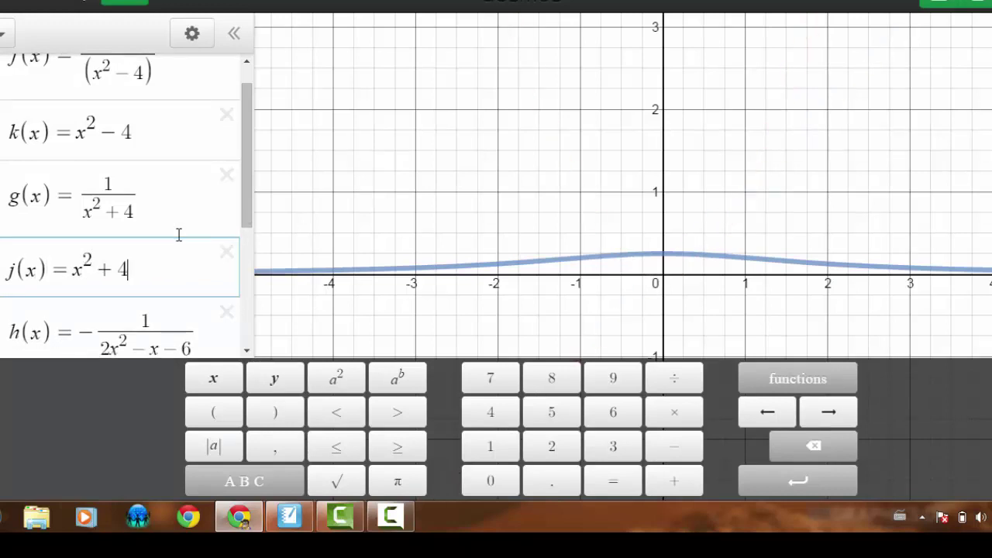
text(4)
scroll(623, 256, down, 5)
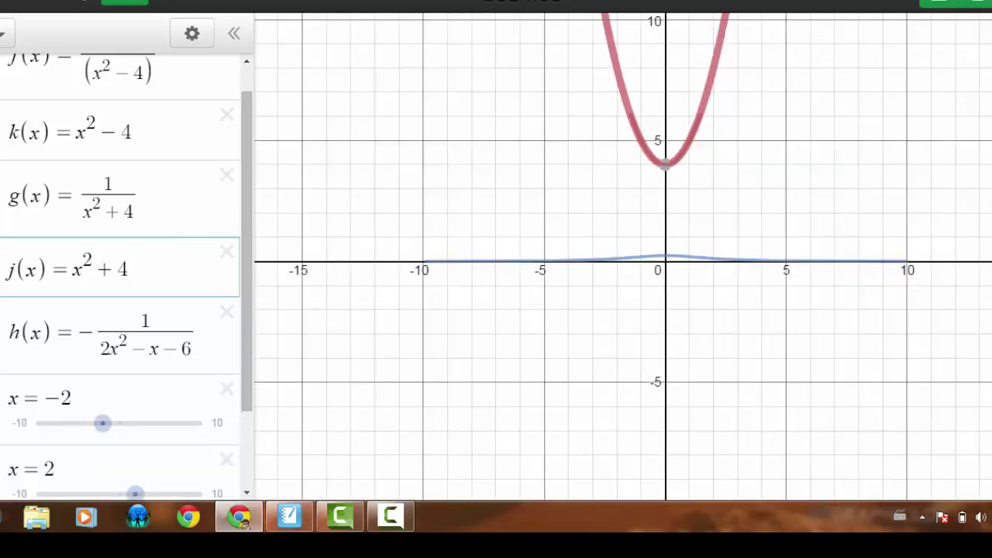
scroll(658, 260, down, 2)
mouse_move(608, 29)
mouse_down()
mouse_move(620, 122)
mouse_move(651, 186)
mouse_move(672, 187)
mouse_move(726, 84)
mouse_move(725, 155)
mouse_up()
Step: Zoom back in, trace g(x) near its peak, then switch to the Key Concepts page
scroll(690, 286, up, 3)
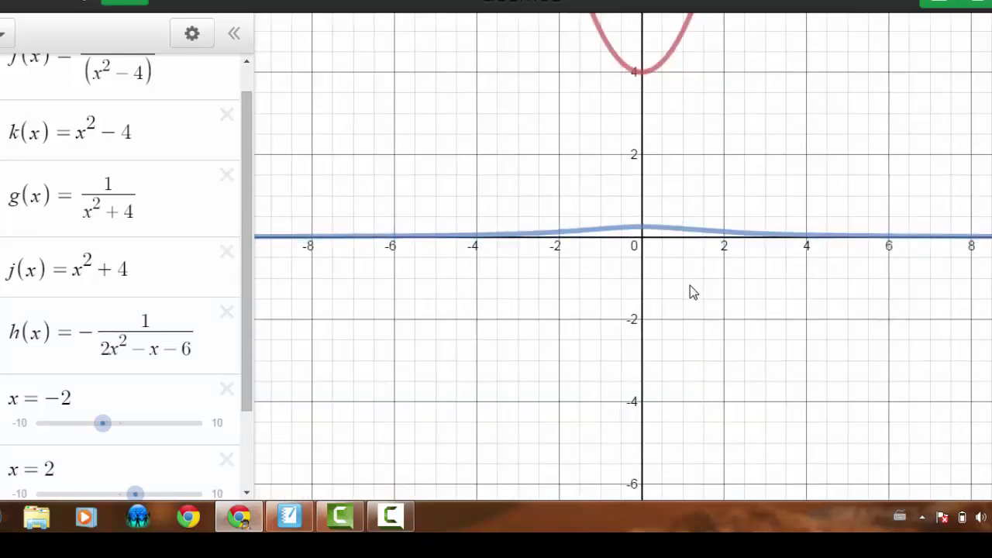
scroll(690, 286, up, 3)
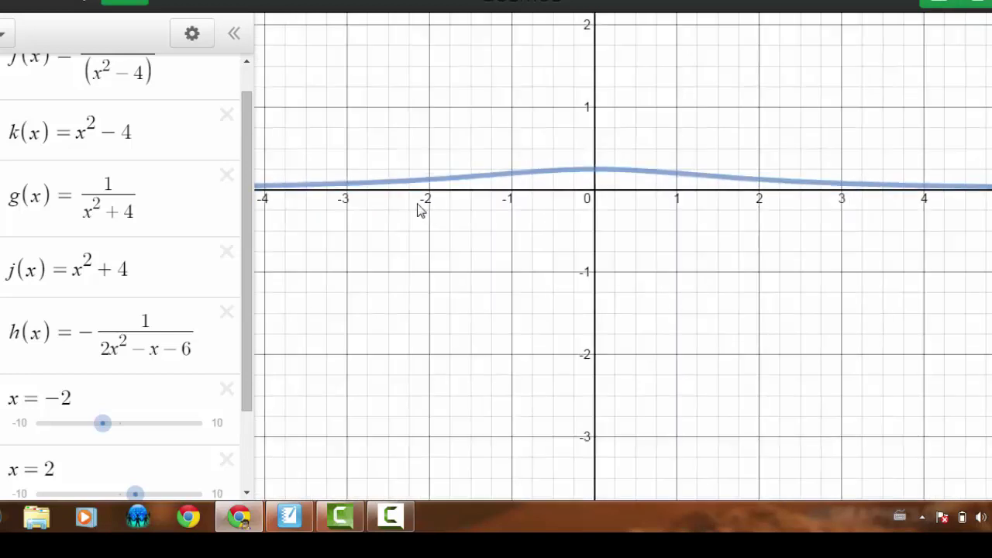
mouse_move(382, 195)
mouse_down()
mouse_move(381, 186)
mouse_move(557, 180)
mouse_move(649, 194)
mouse_up()
key(alt+Tab)
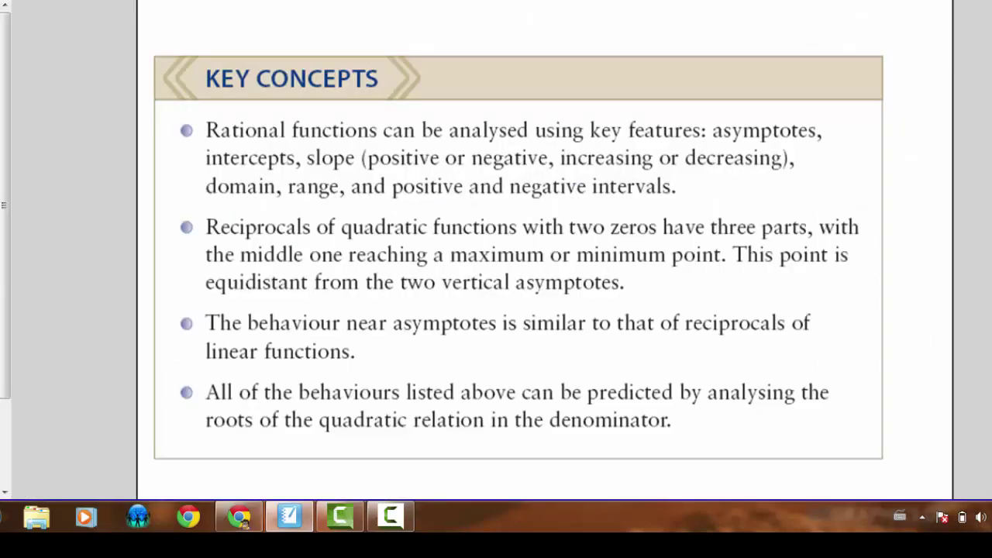